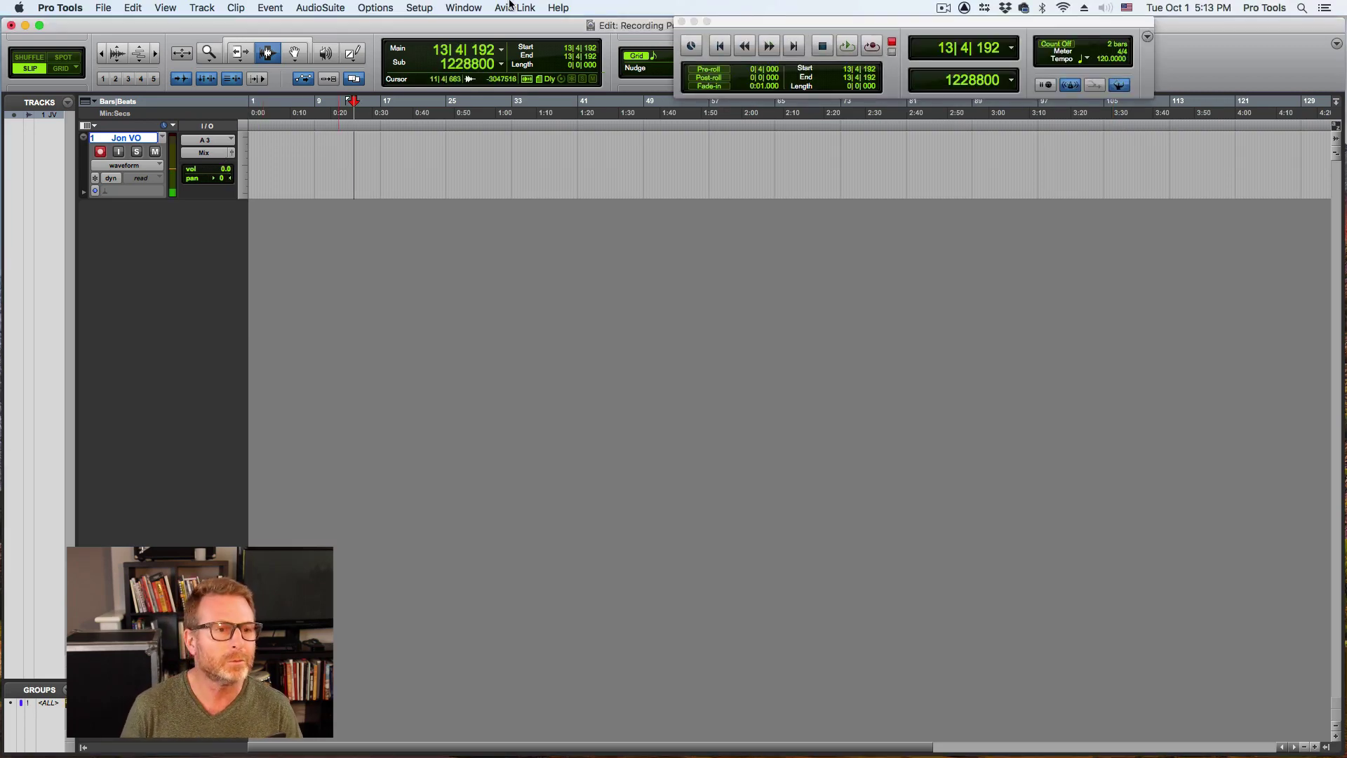
# Record and stop a voice-over take on the Jon VO track, creating clip Jon VO_01.
pyautogui.click(871, 50)
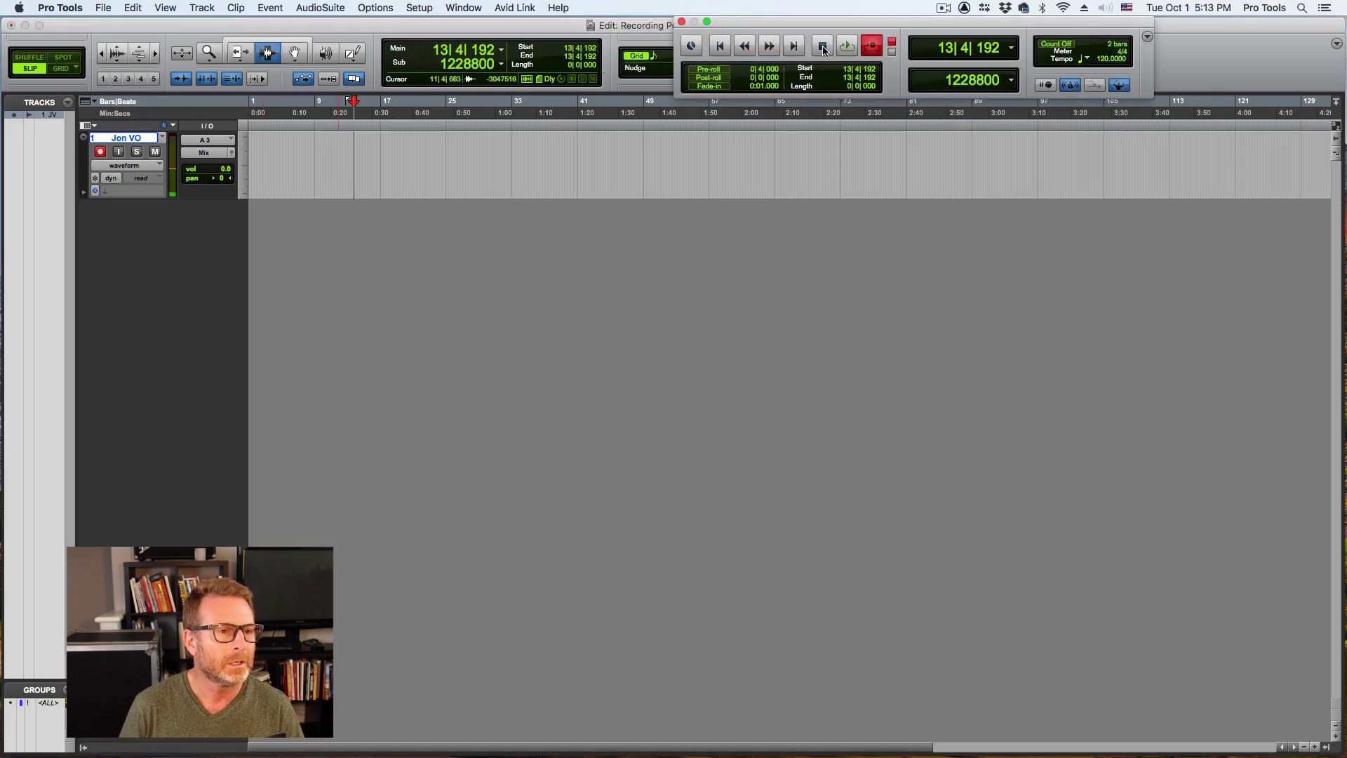
pyautogui.click(846, 48)
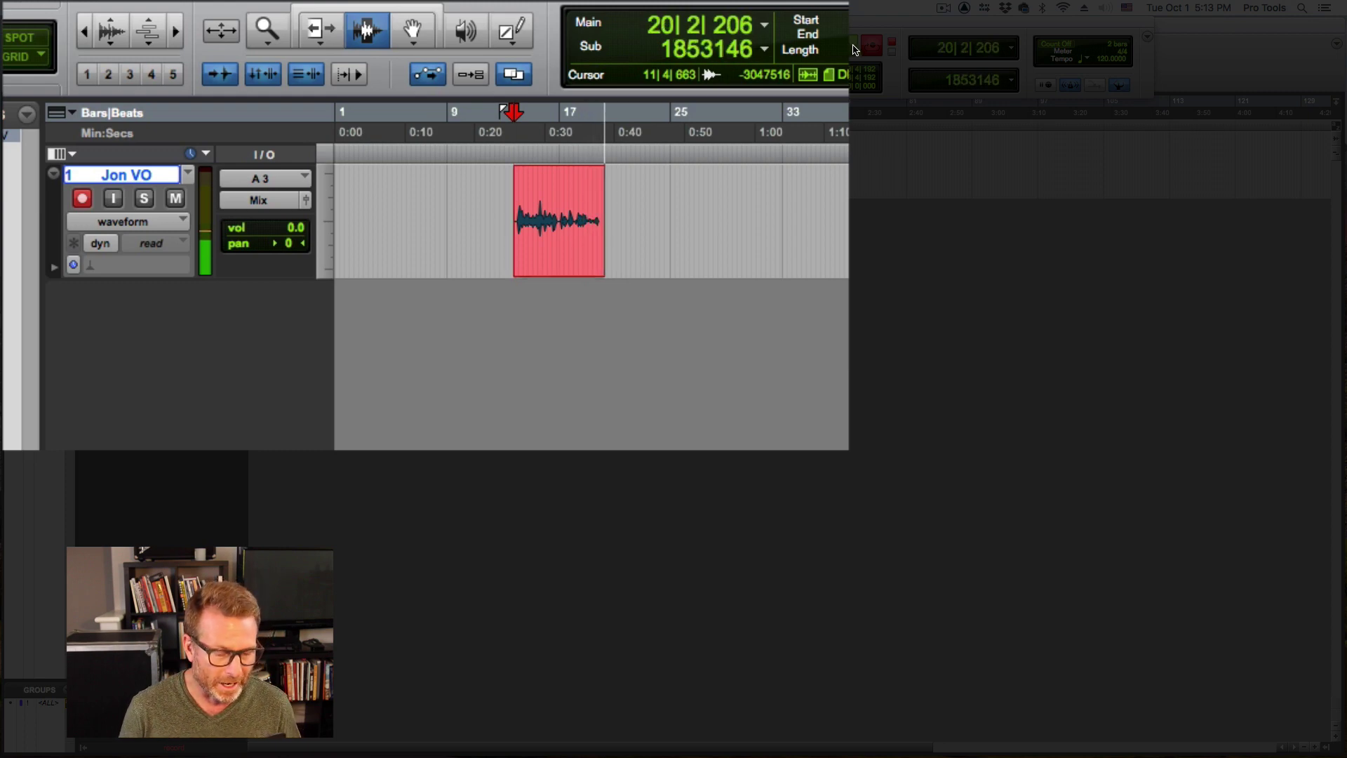
pyautogui.press('space')
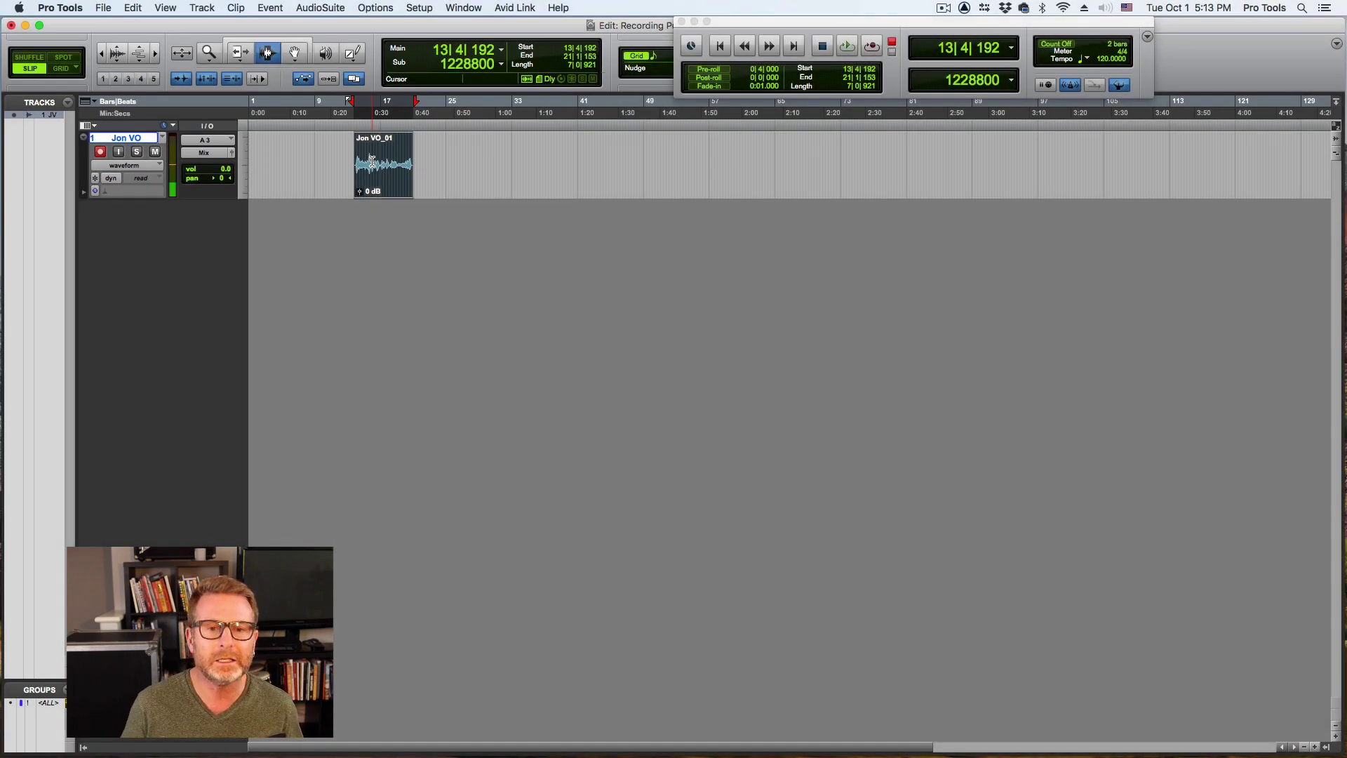
# Zoom Jon VO_01 to fill the Edit window and disarm the Jon VO track's record enable.
pyautogui.press('super+bracketright')
pyautogui.click(1335, 127)
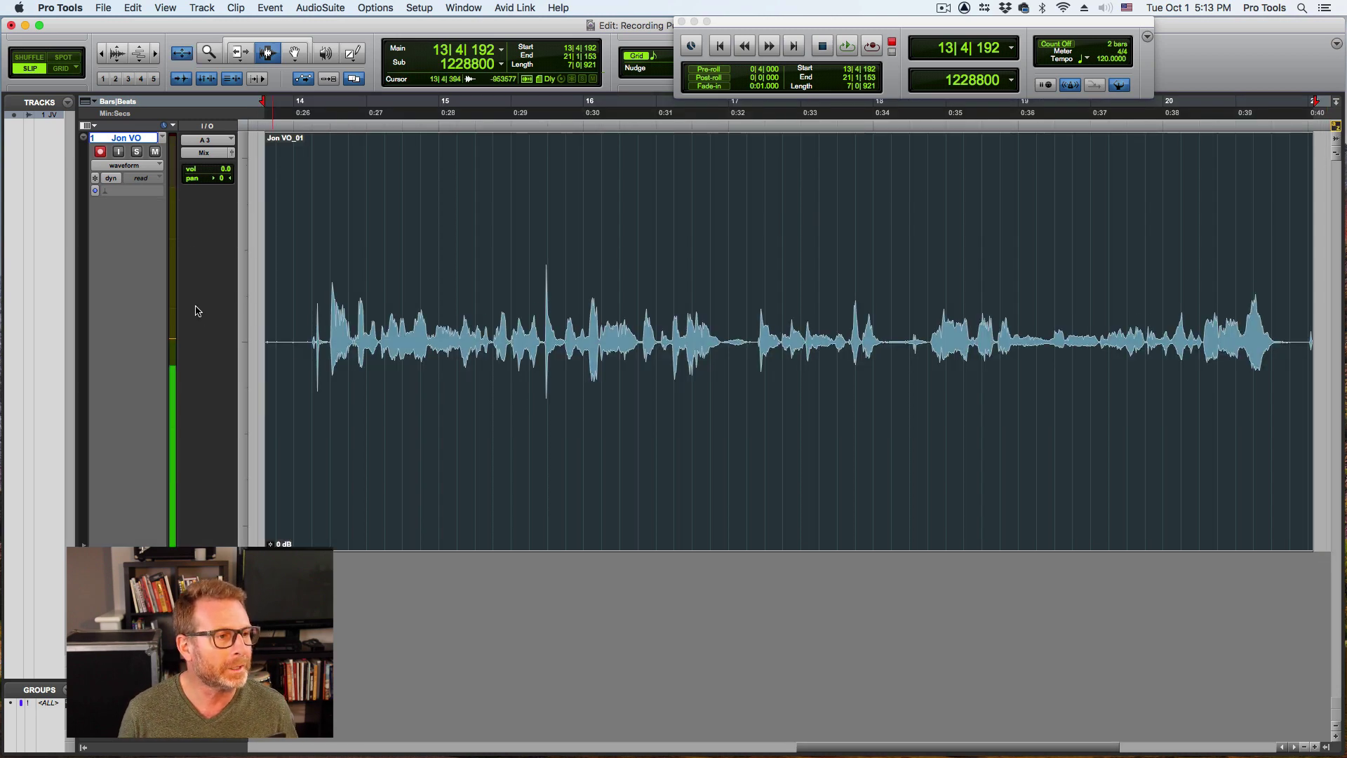
pyautogui.click(100, 152)
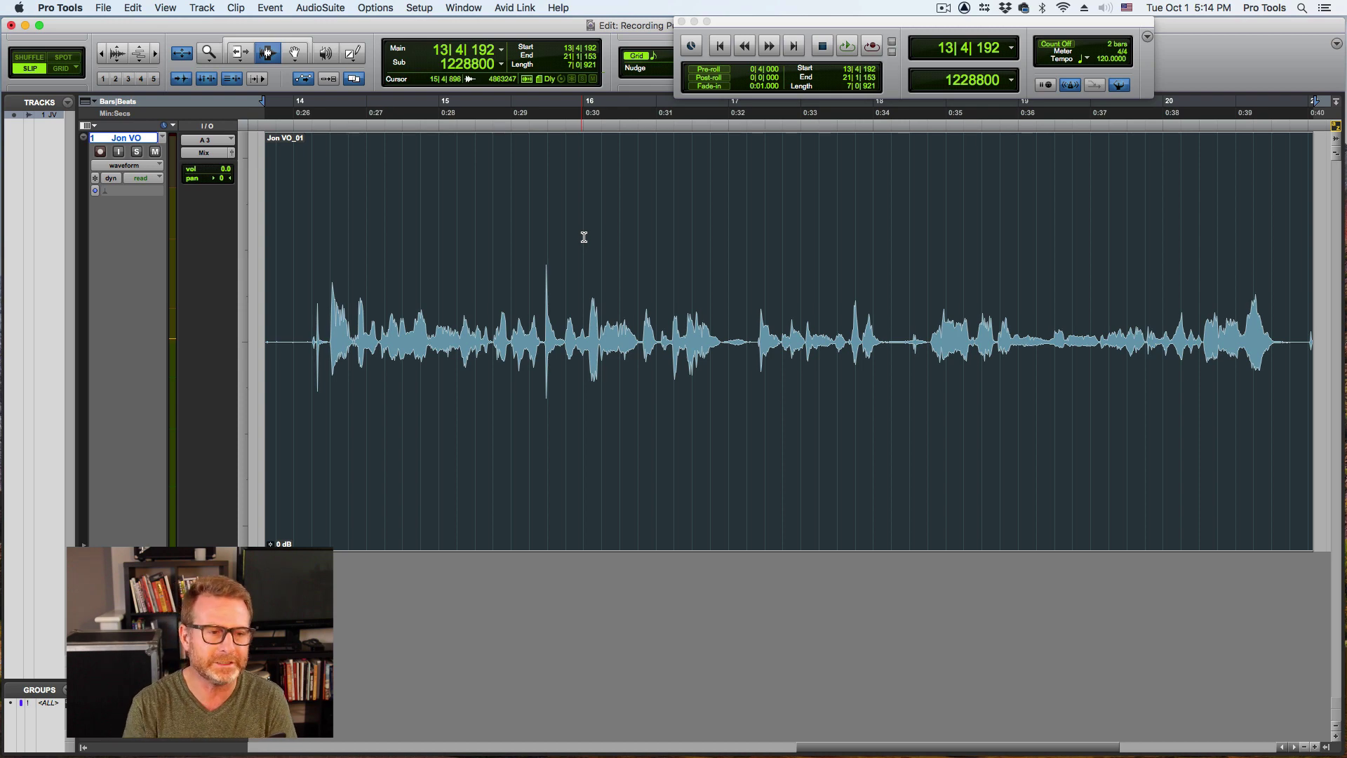
# Select 17|1|727 to 18|2|483 on Jon VO_01 as the punch-in section.
pyautogui.press('super+z')
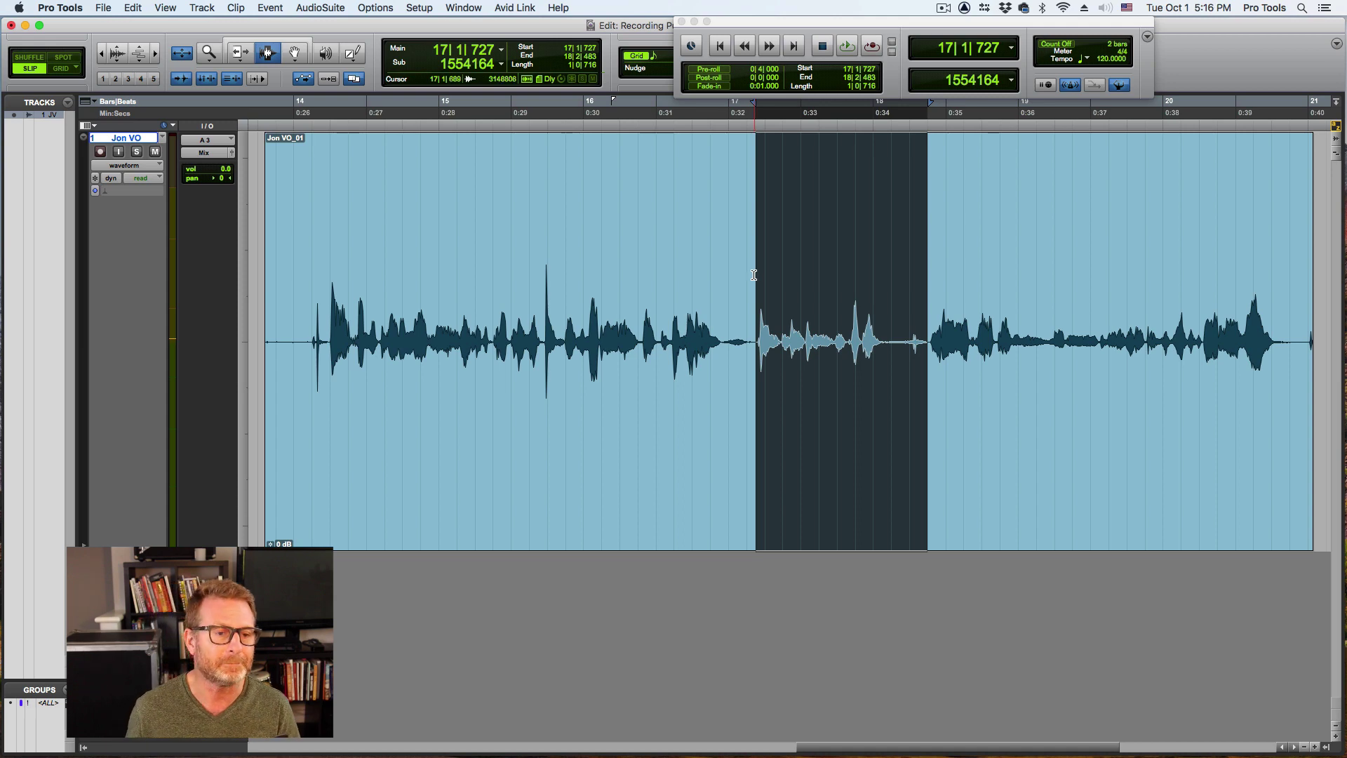
# Show the expanded transport in the Edit window toolbar and enable a 1|0|000 pre-roll.
pyautogui.click(681, 21)
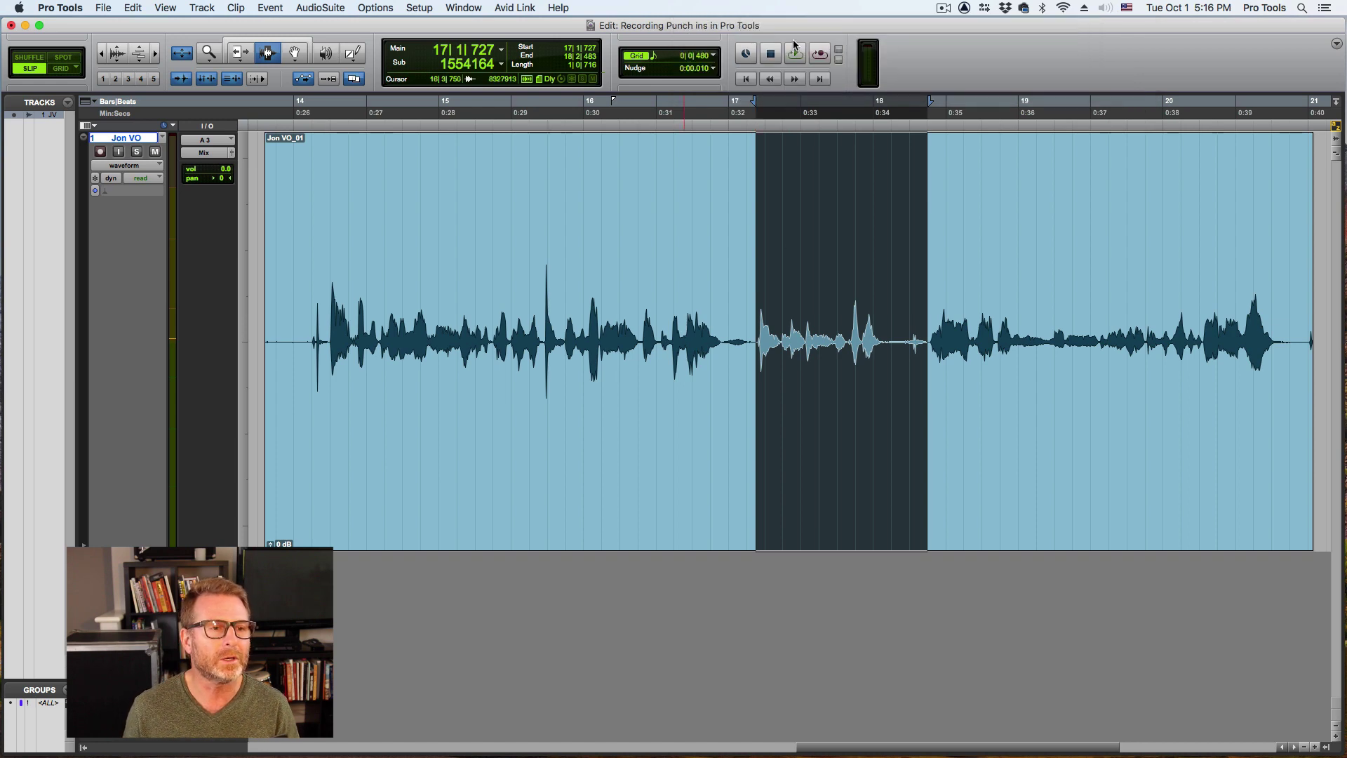
pyautogui.click(1337, 43)
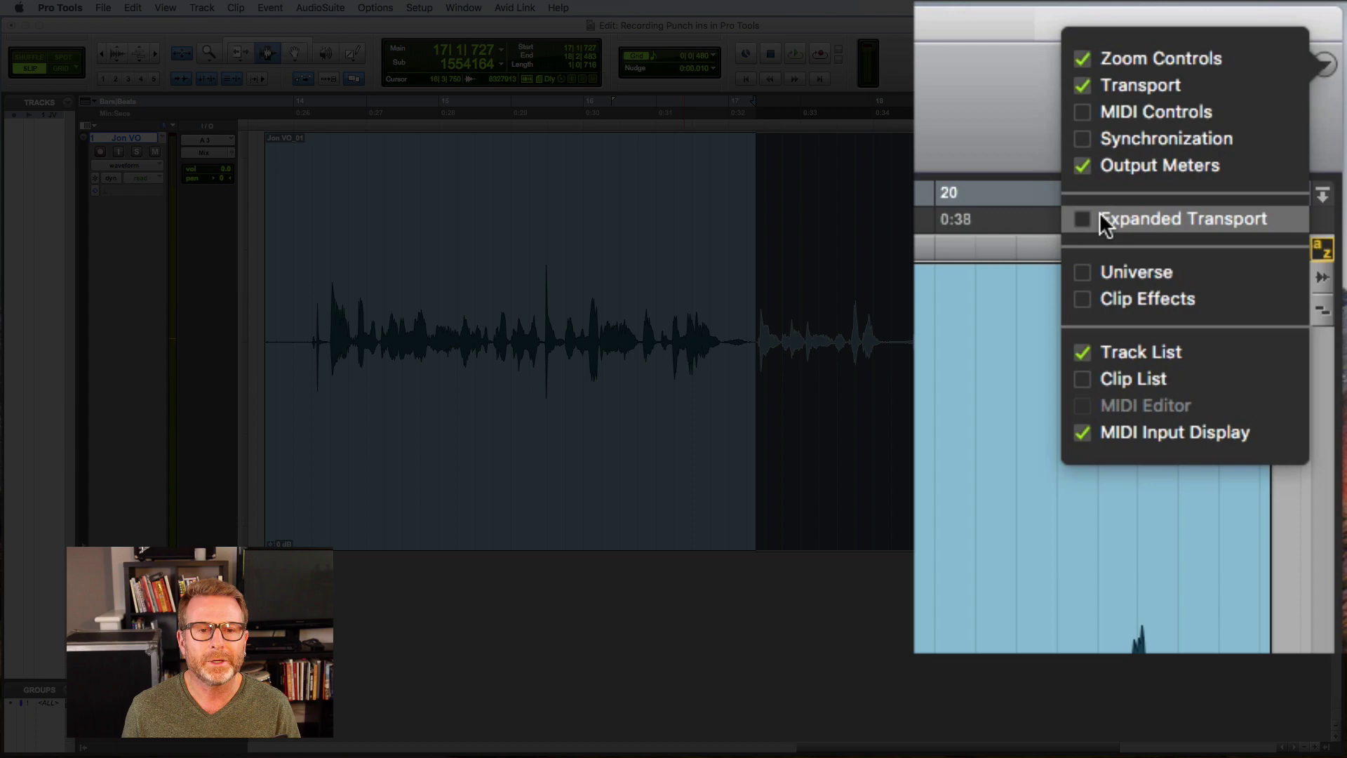
pyautogui.click(1081, 220)
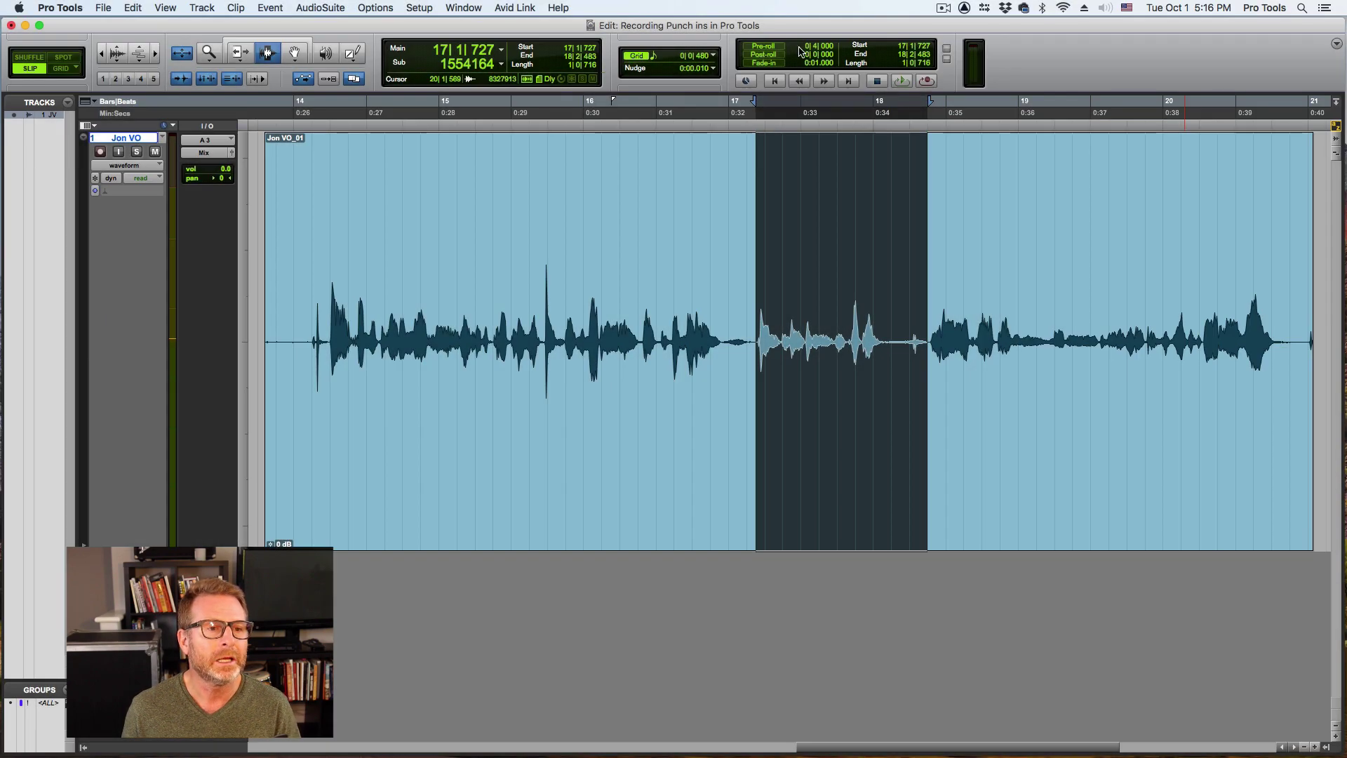
pyautogui.click(764, 47)
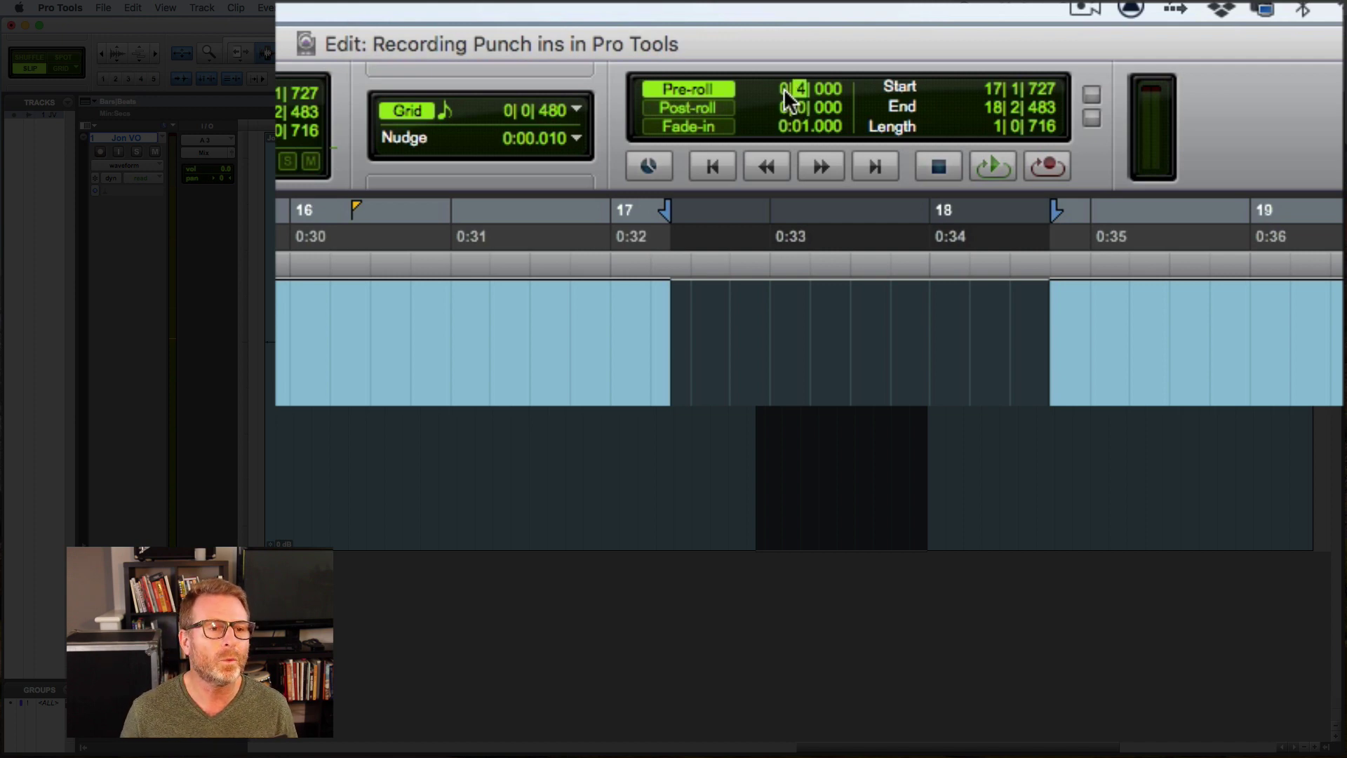
pyautogui.press('Return')
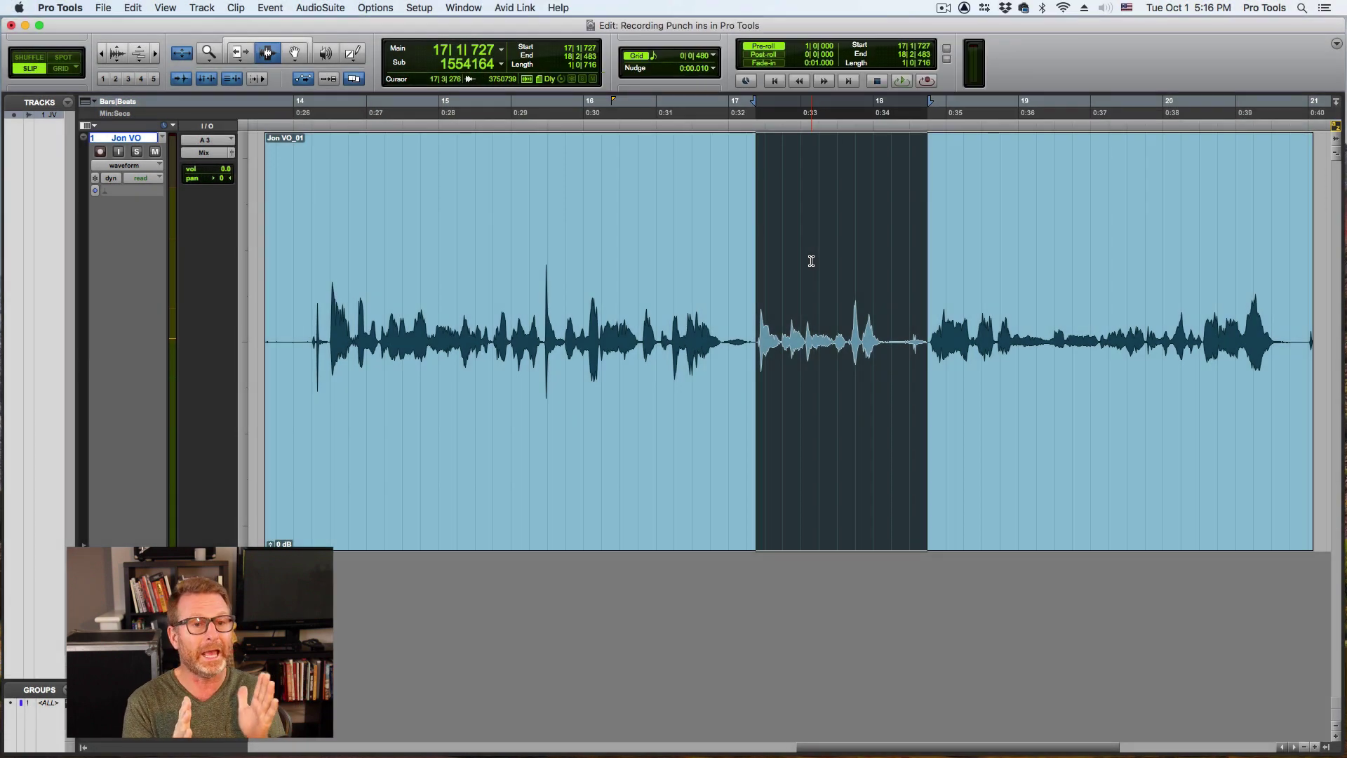
# Audition the selection with its pre-roll, then record-enable the Jon VO track again.
pyautogui.press('space')
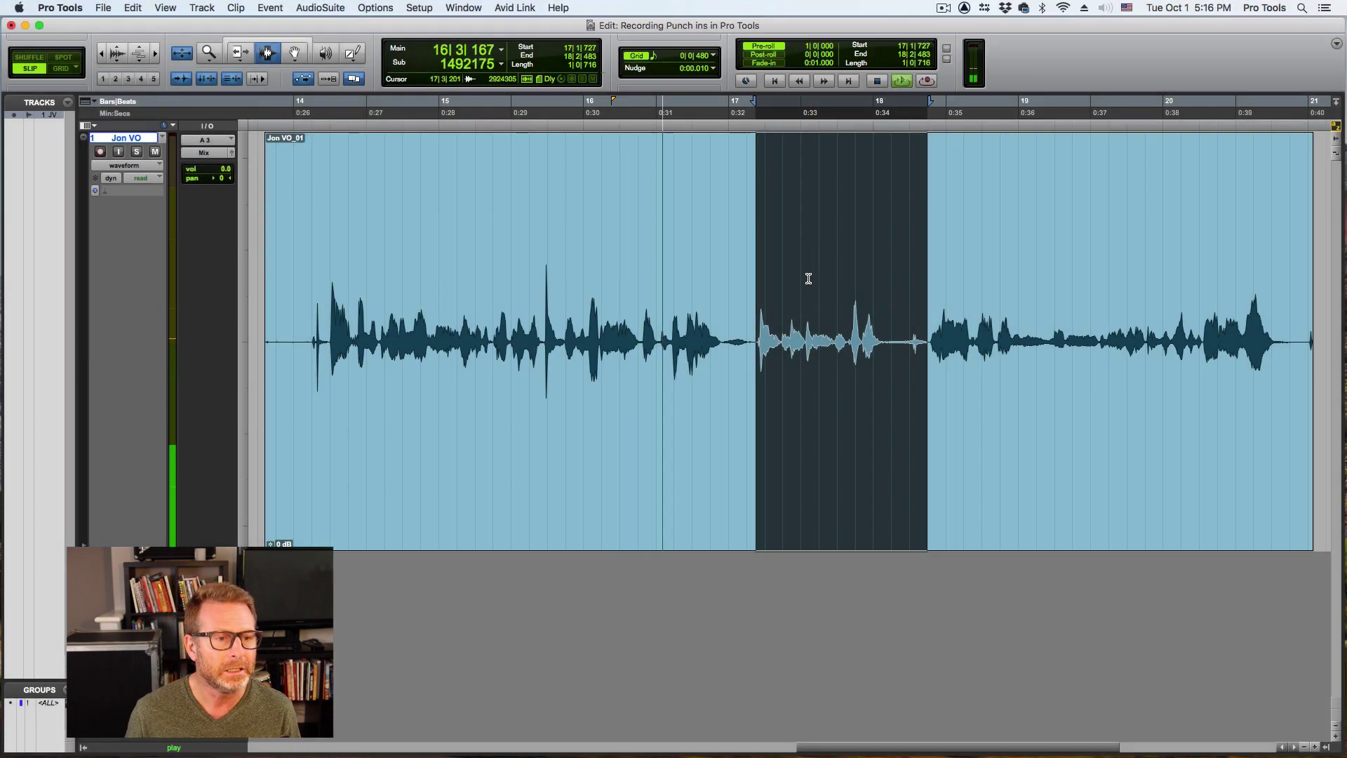
pyautogui.press('space')
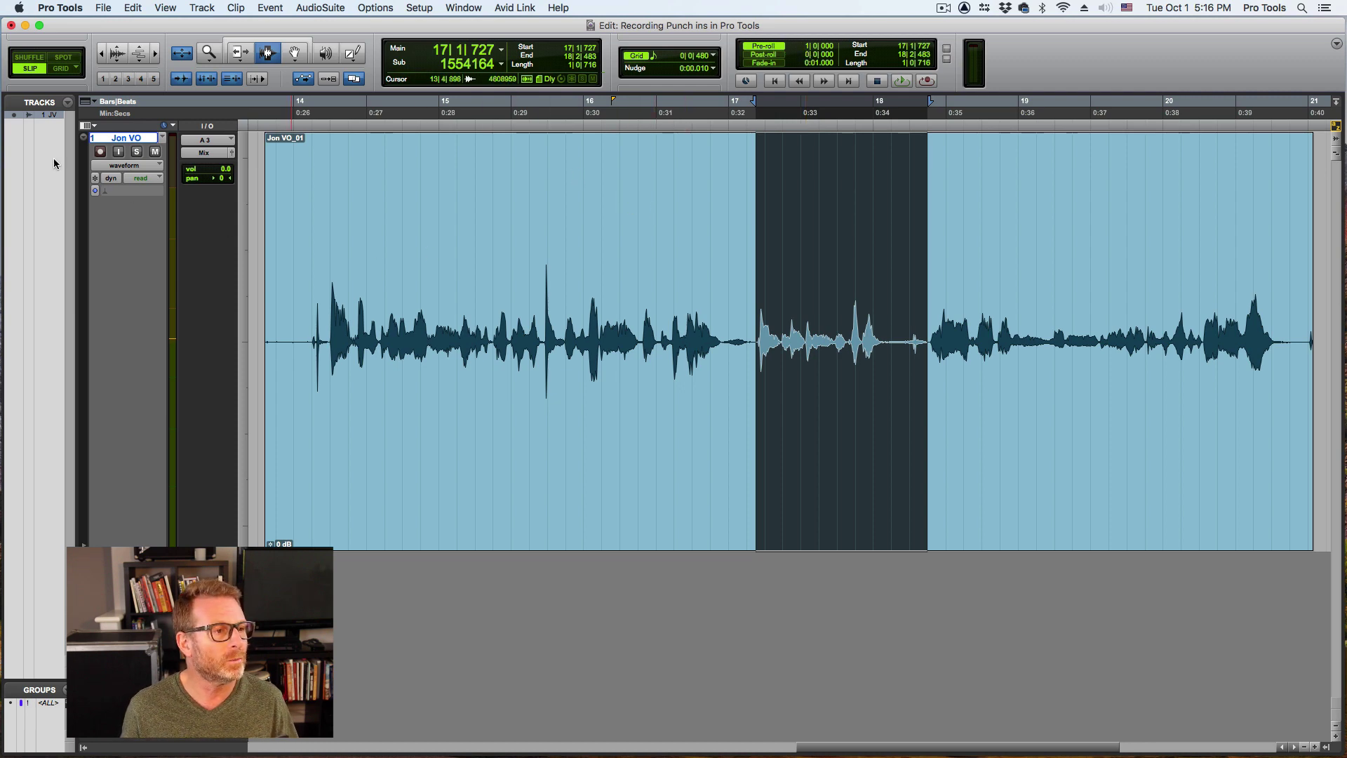
pyautogui.click(100, 153)
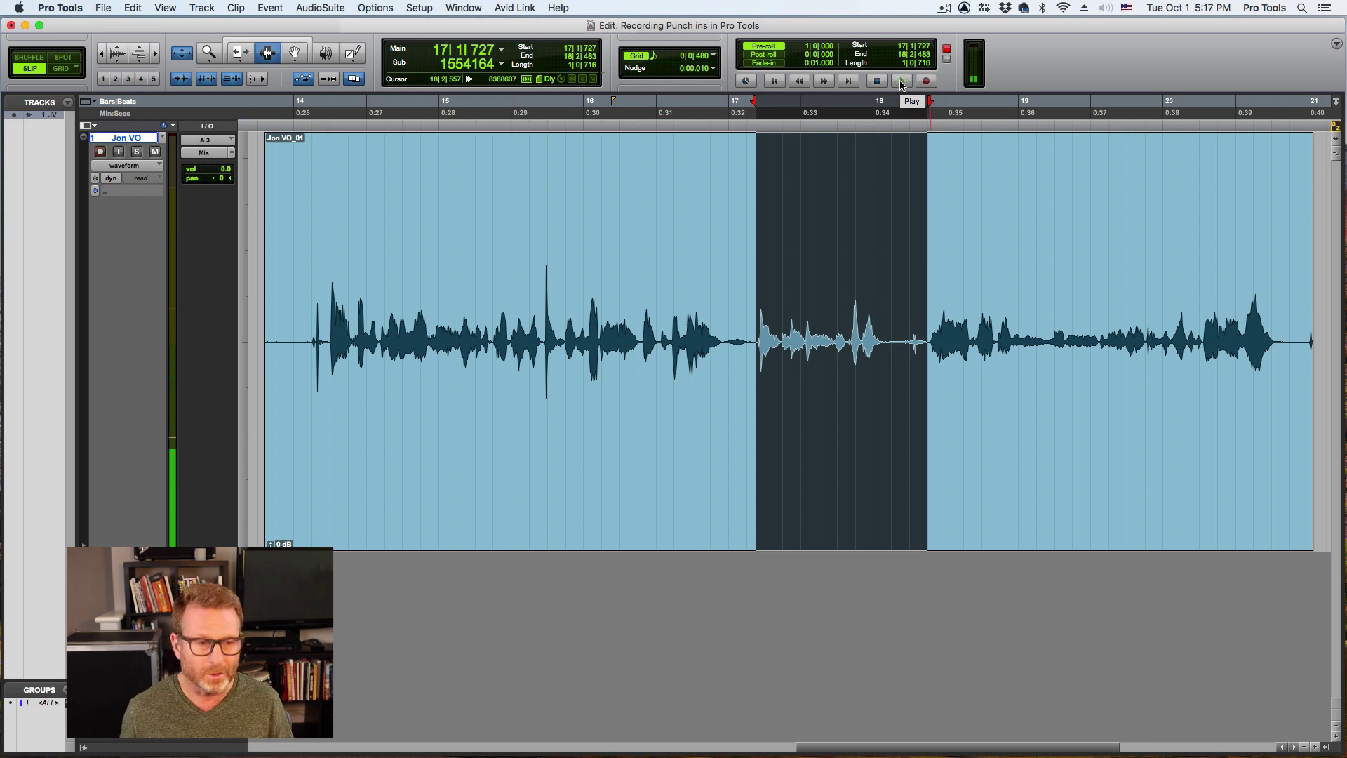
# Punch in over 17|1|727–18|2|483, creating Jon VO_02 between the Jon VO_01 pieces.
pyautogui.click(902, 81)
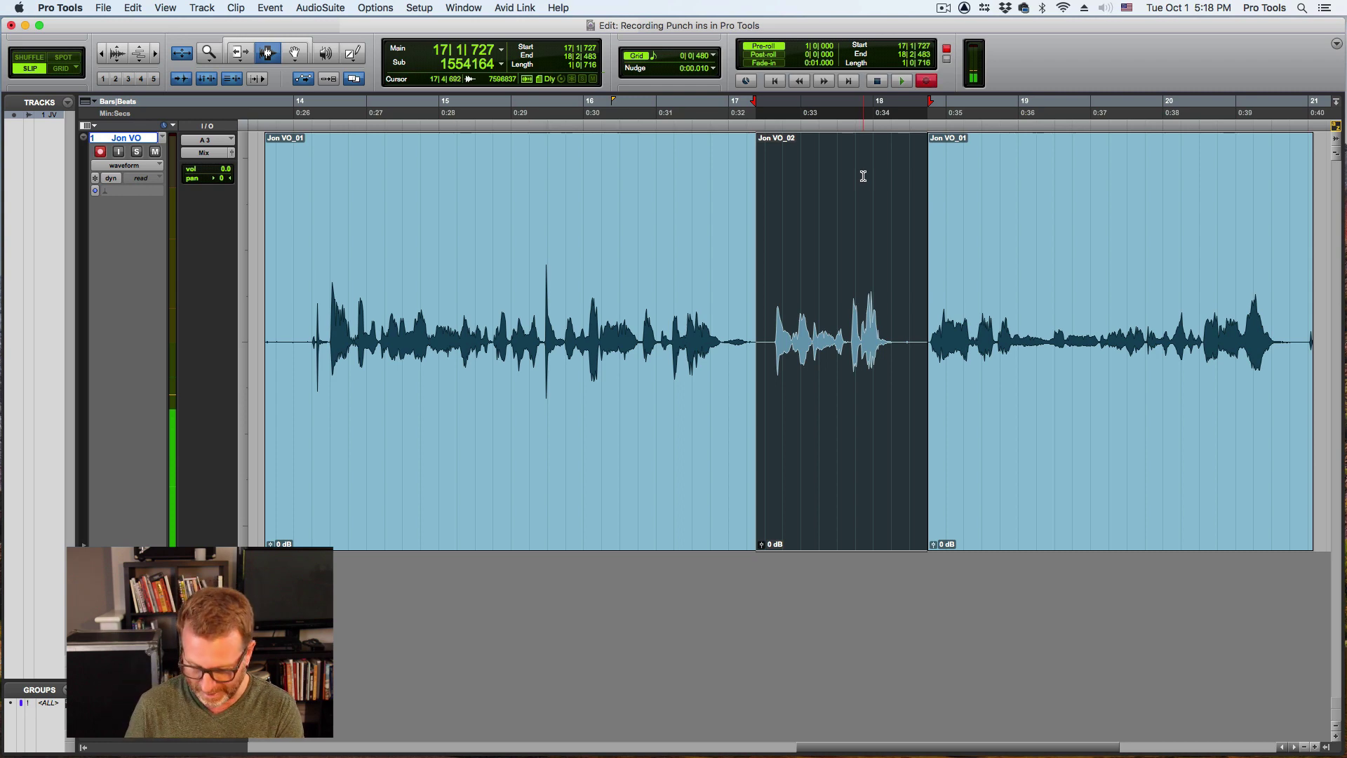
# Record a second punch-in, Jon VO_03, over the 17|1|727–18|2|483 selection.
pyautogui.press('space')
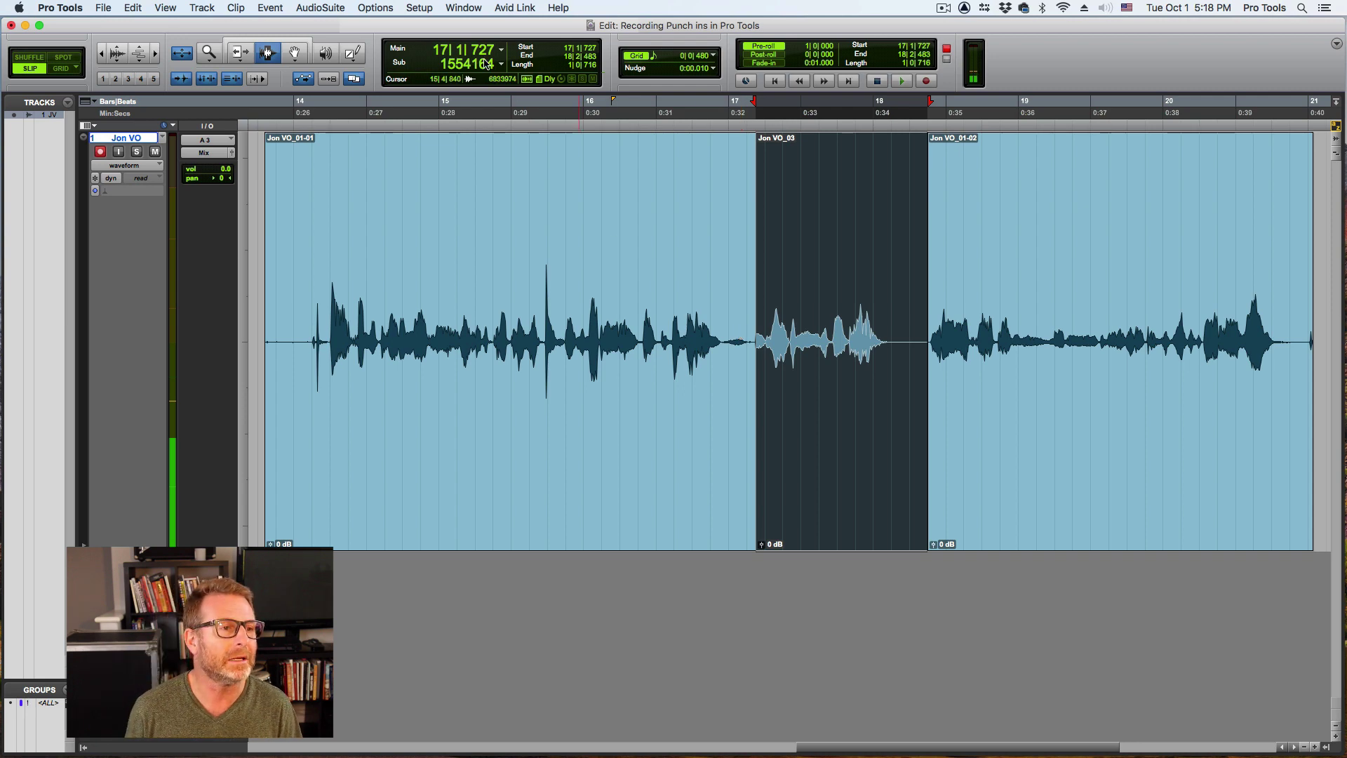
# Select Jon VO_03, test-trim both its edges, and confirm QuickPunch in the Options menu.
pyautogui.click(374, 7)
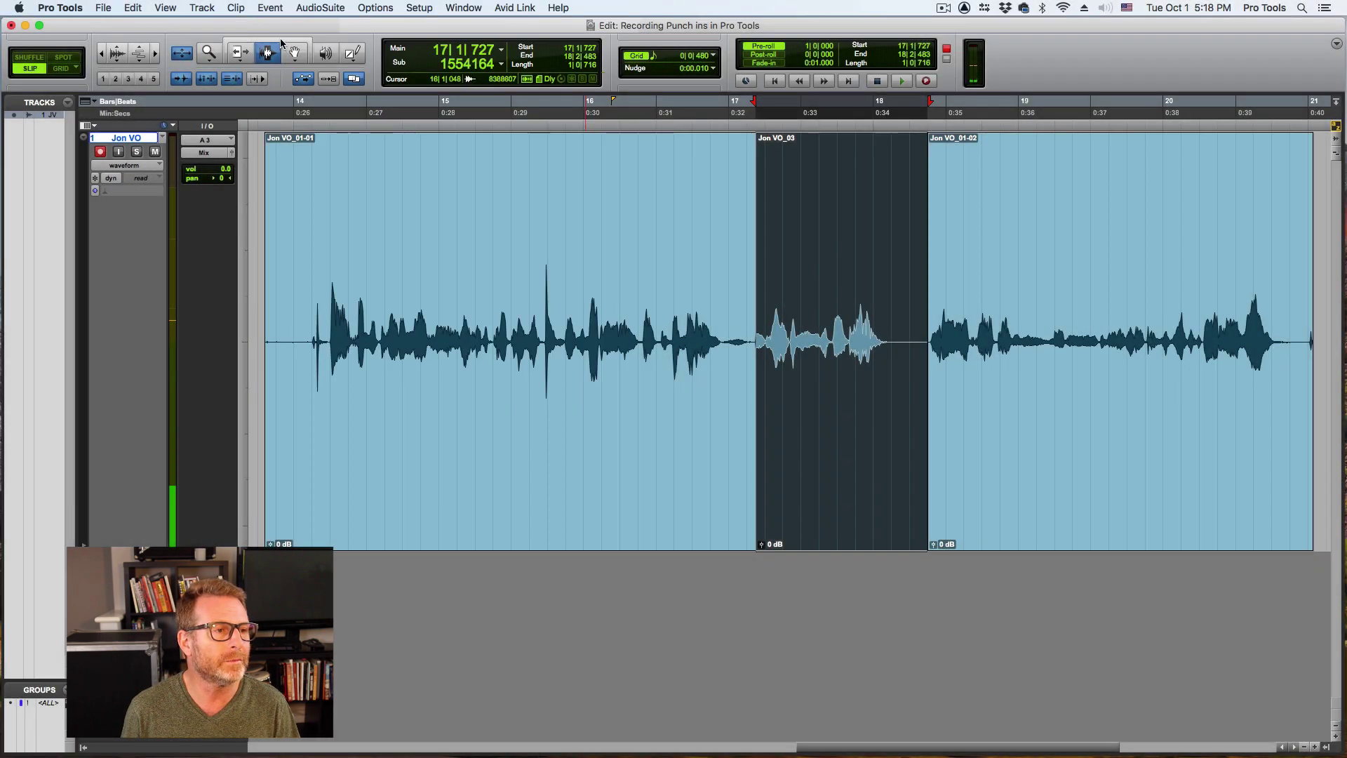
pyautogui.click(761, 349)
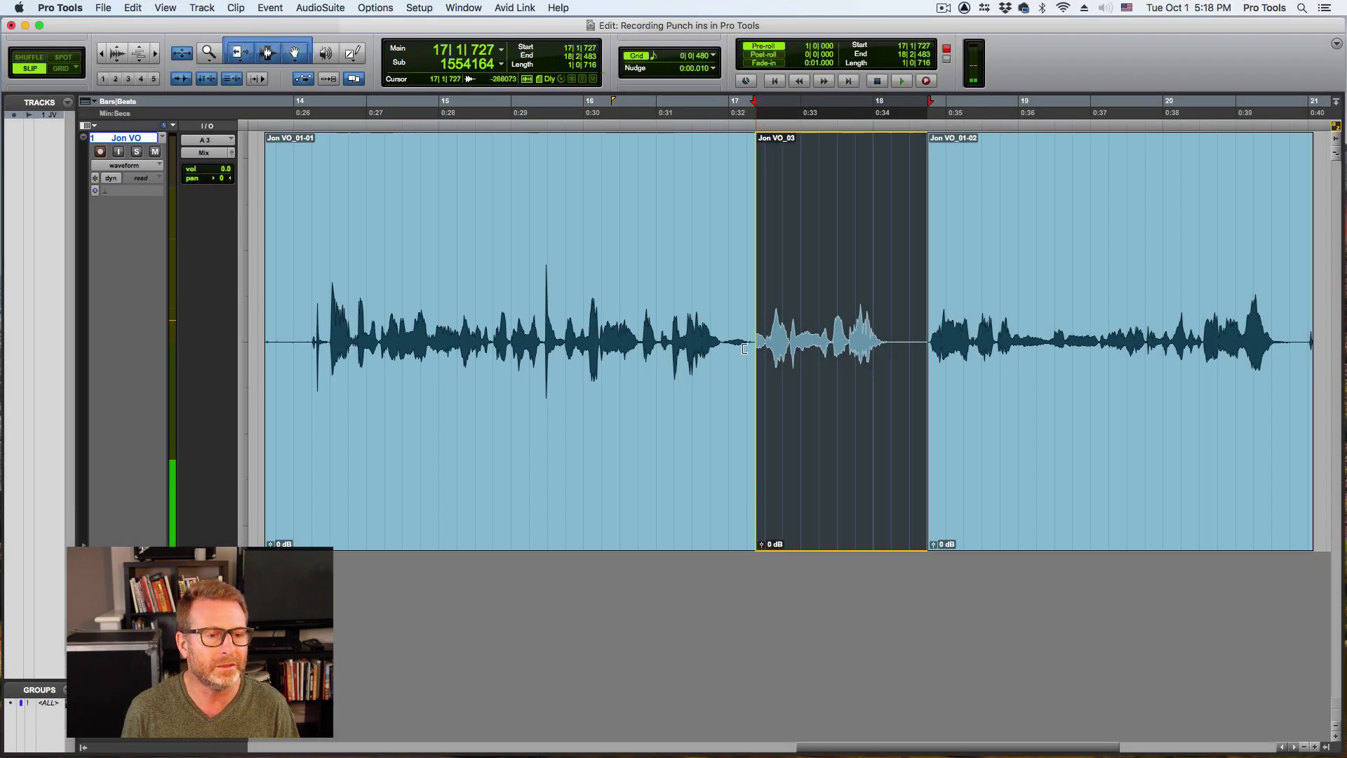
pyautogui.moveTo(744, 349)
pyautogui.mouseDown()
pyautogui.moveTo(829, 353)
pyautogui.moveTo(757, 351)
pyautogui.mouseUp()
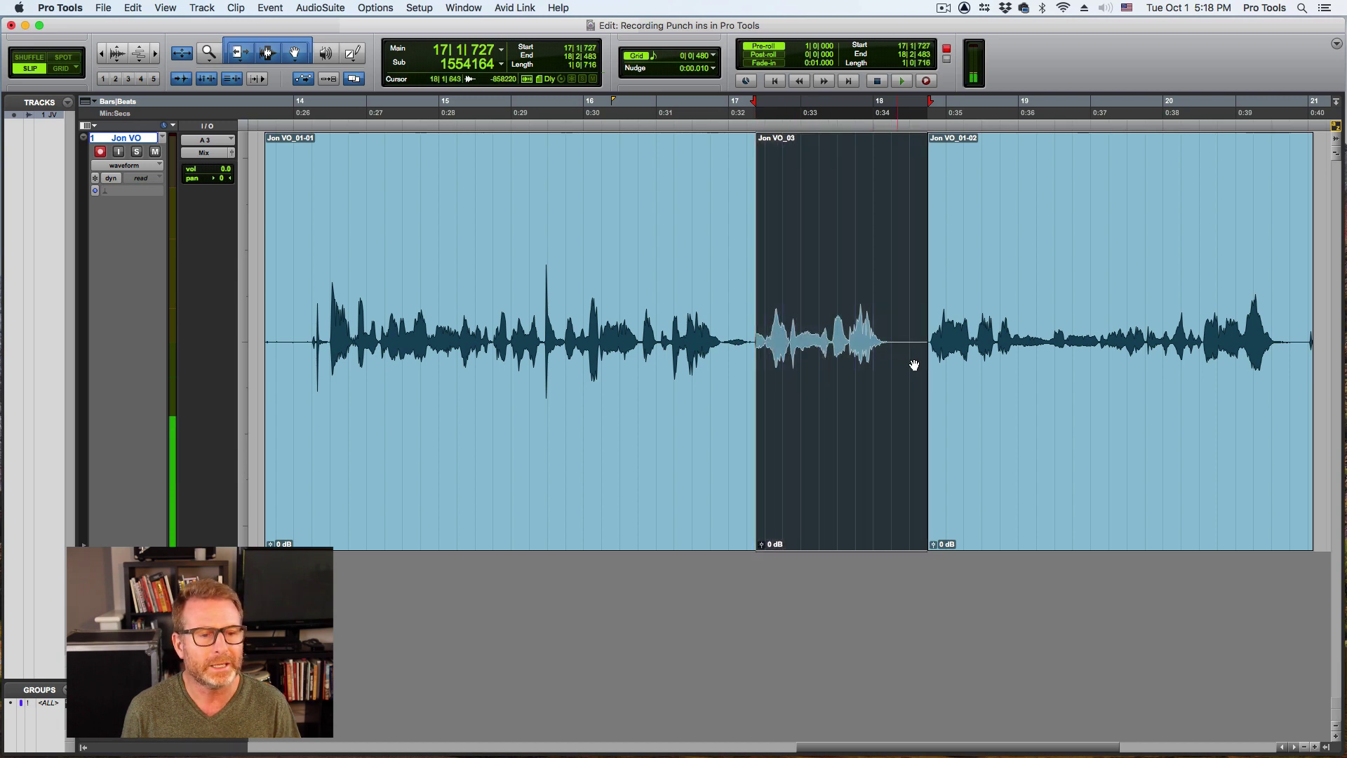
pyautogui.moveTo(925, 352)
pyautogui.mouseDown()
pyautogui.moveTo(903, 352)
pyautogui.moveTo(928, 352)
pyautogui.mouseUp()
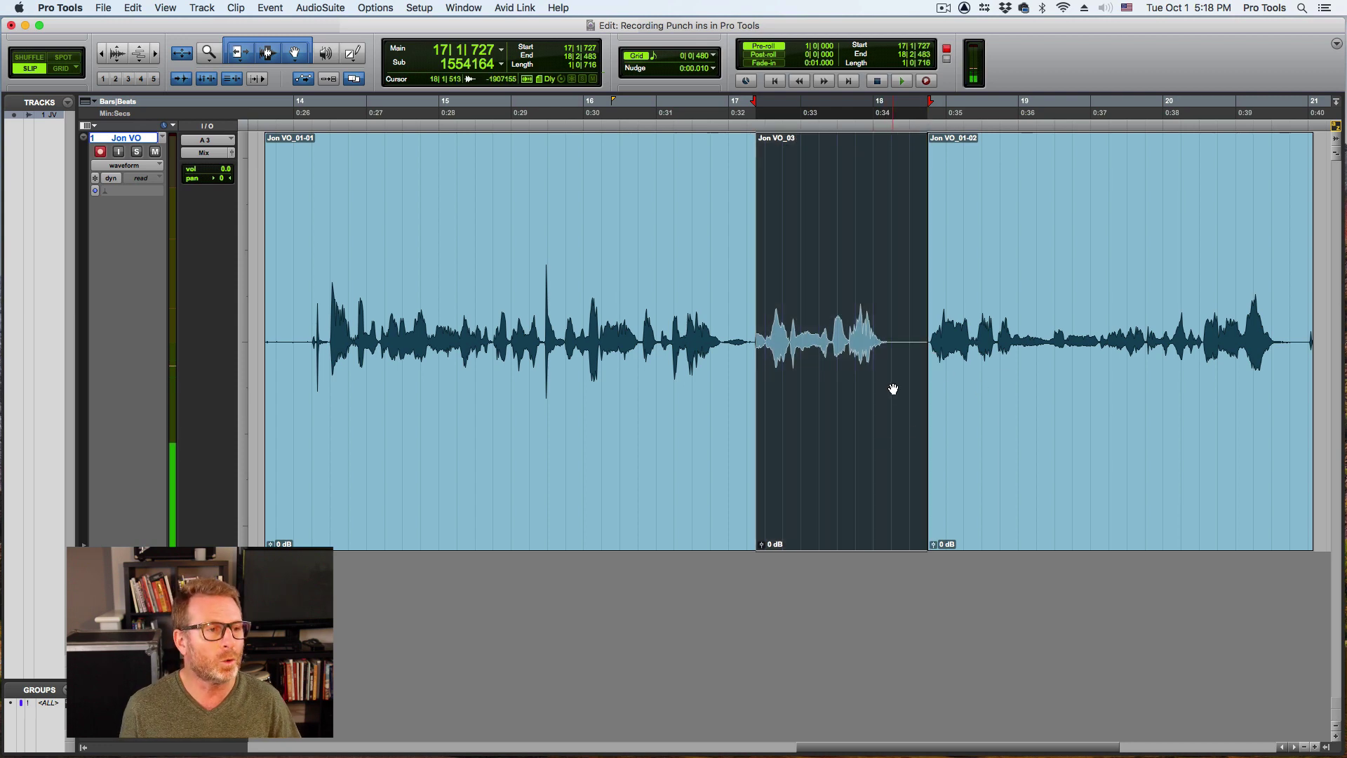
pyautogui.click(375, 8)
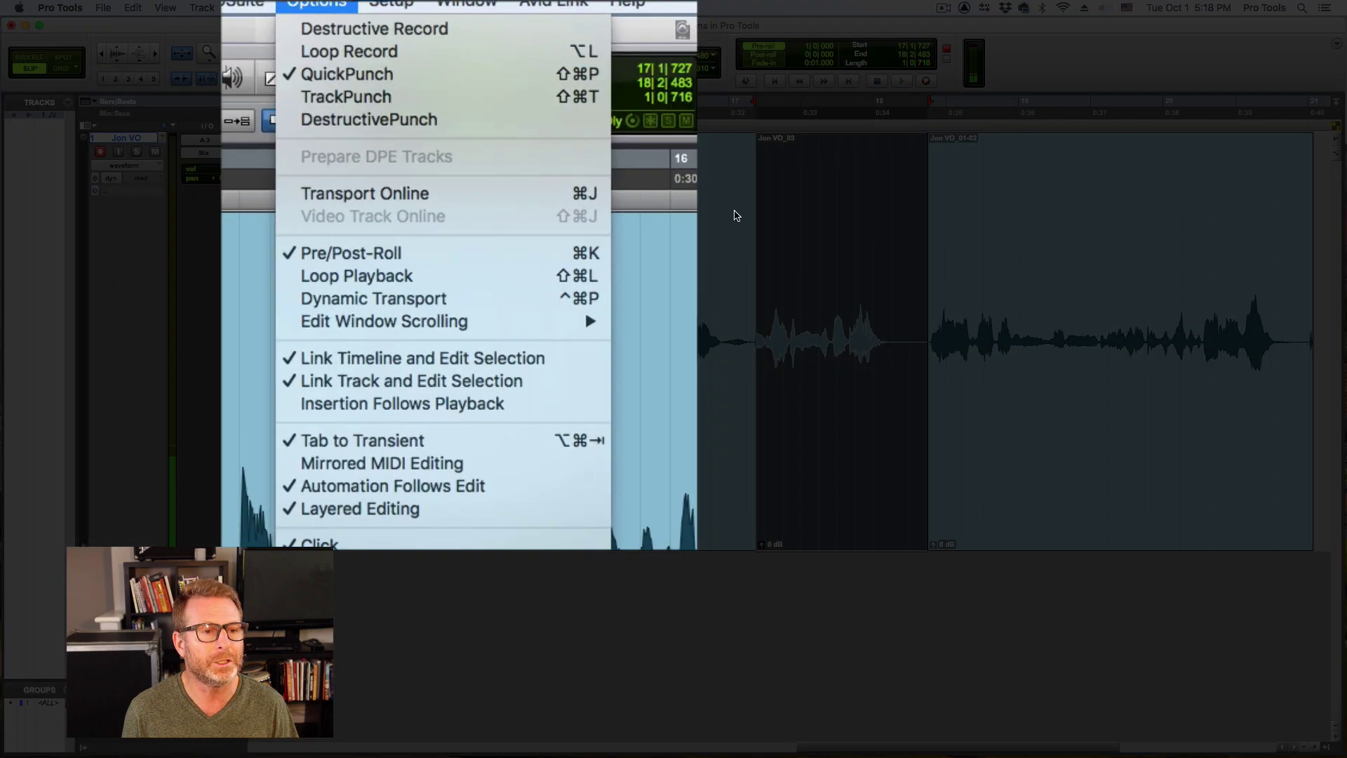
pyautogui.click(386, 39)
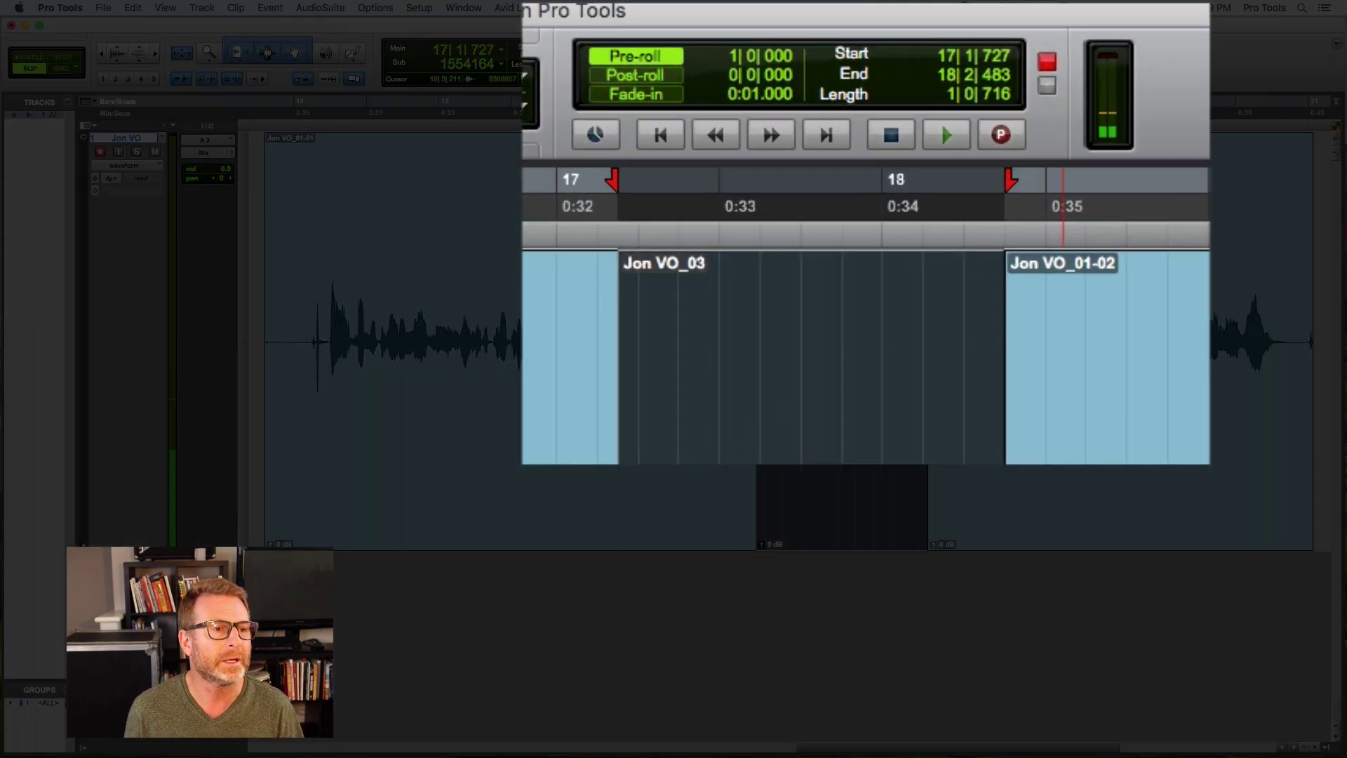
pyautogui.click(461, 8)
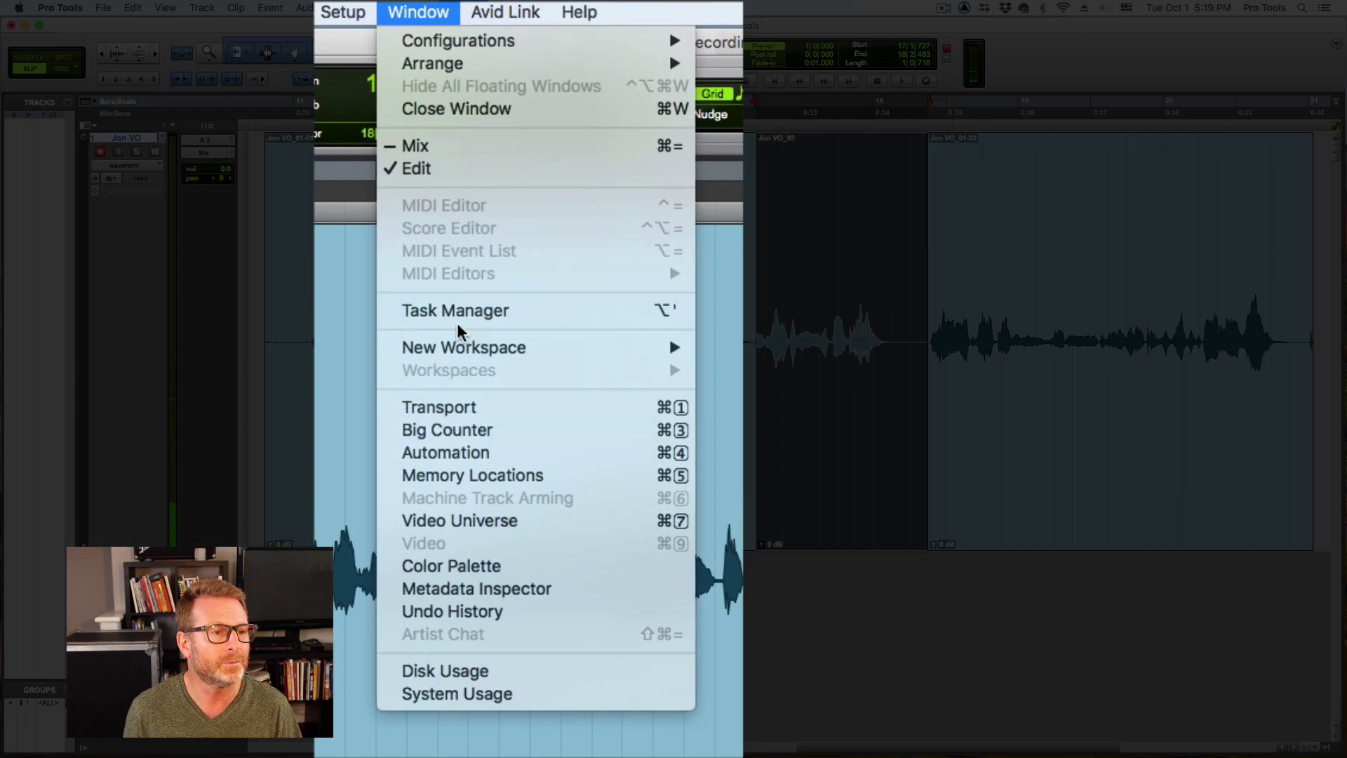
pyautogui.click(457, 408)
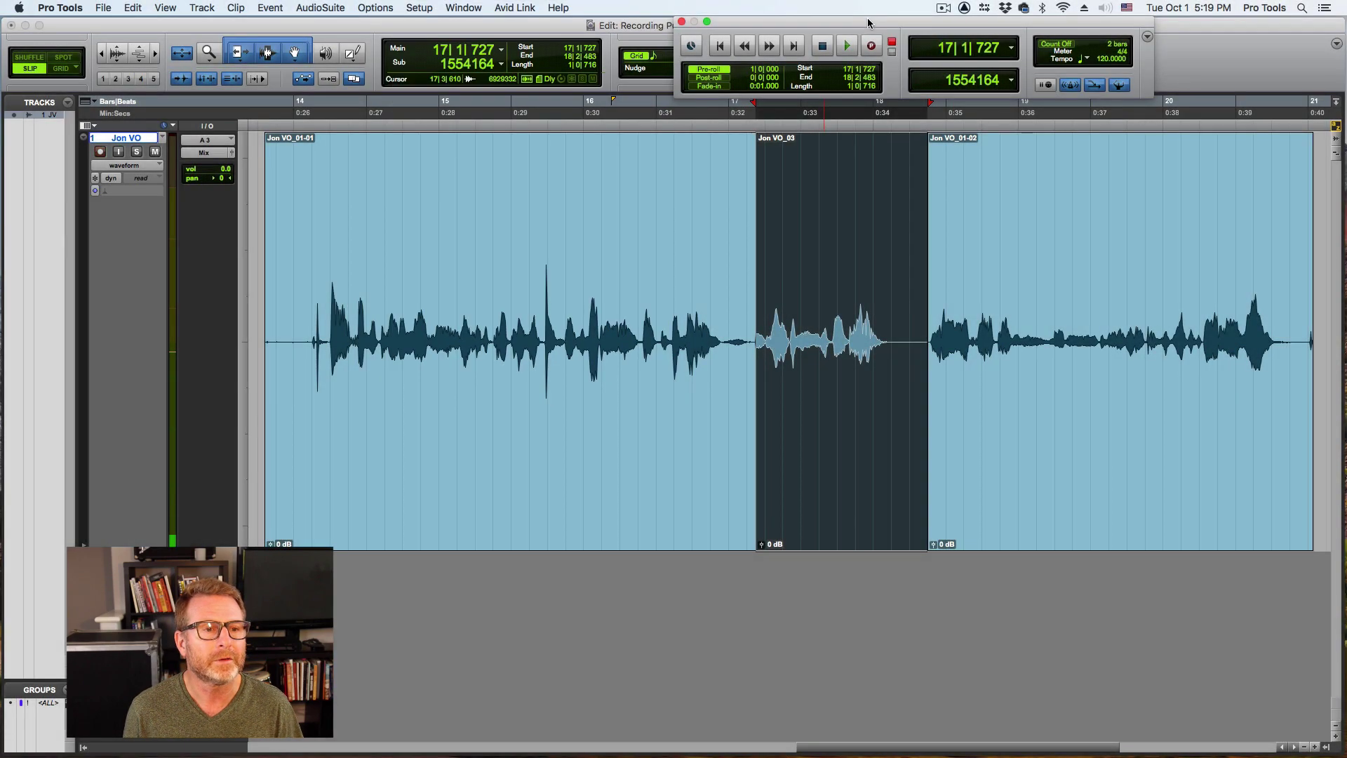
pyautogui.moveTo(889, 24); pyautogui.dragTo(733, 591)
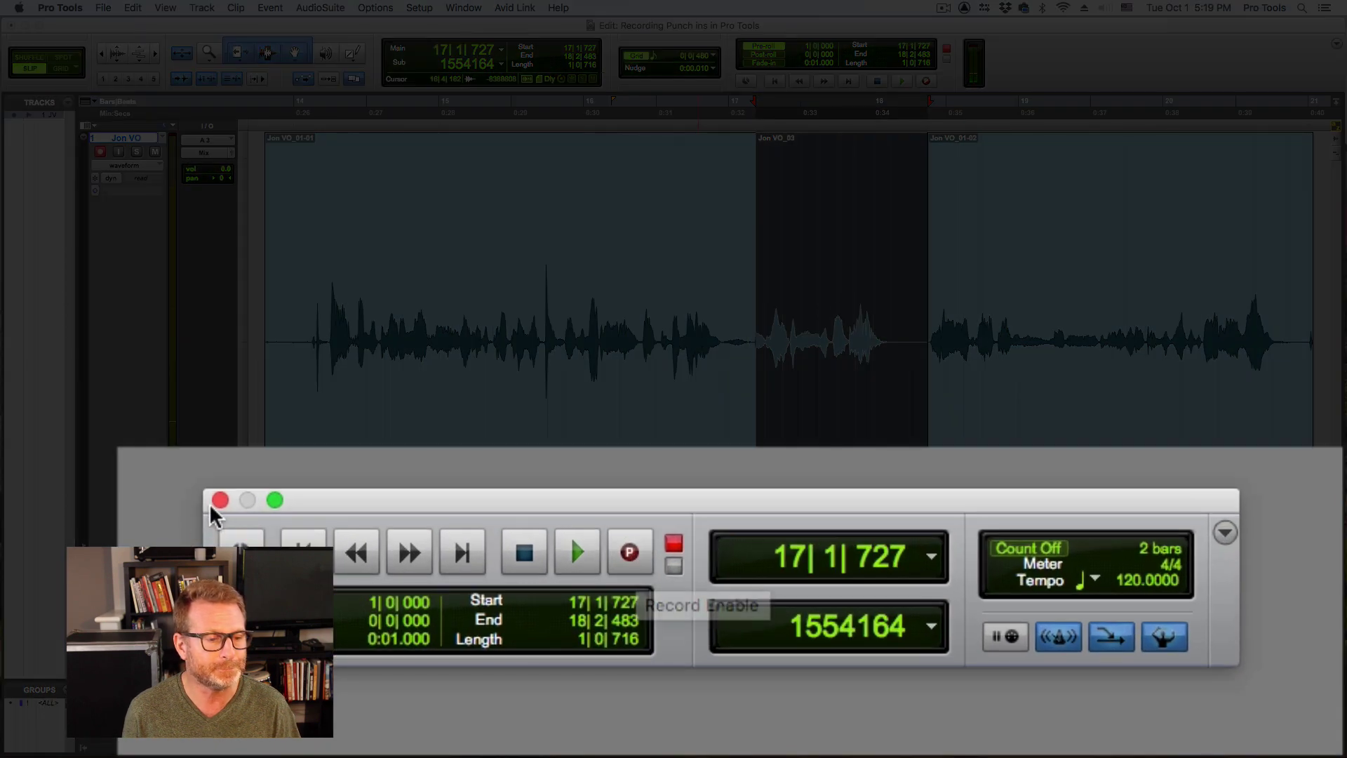
pyautogui.click(327, 517)
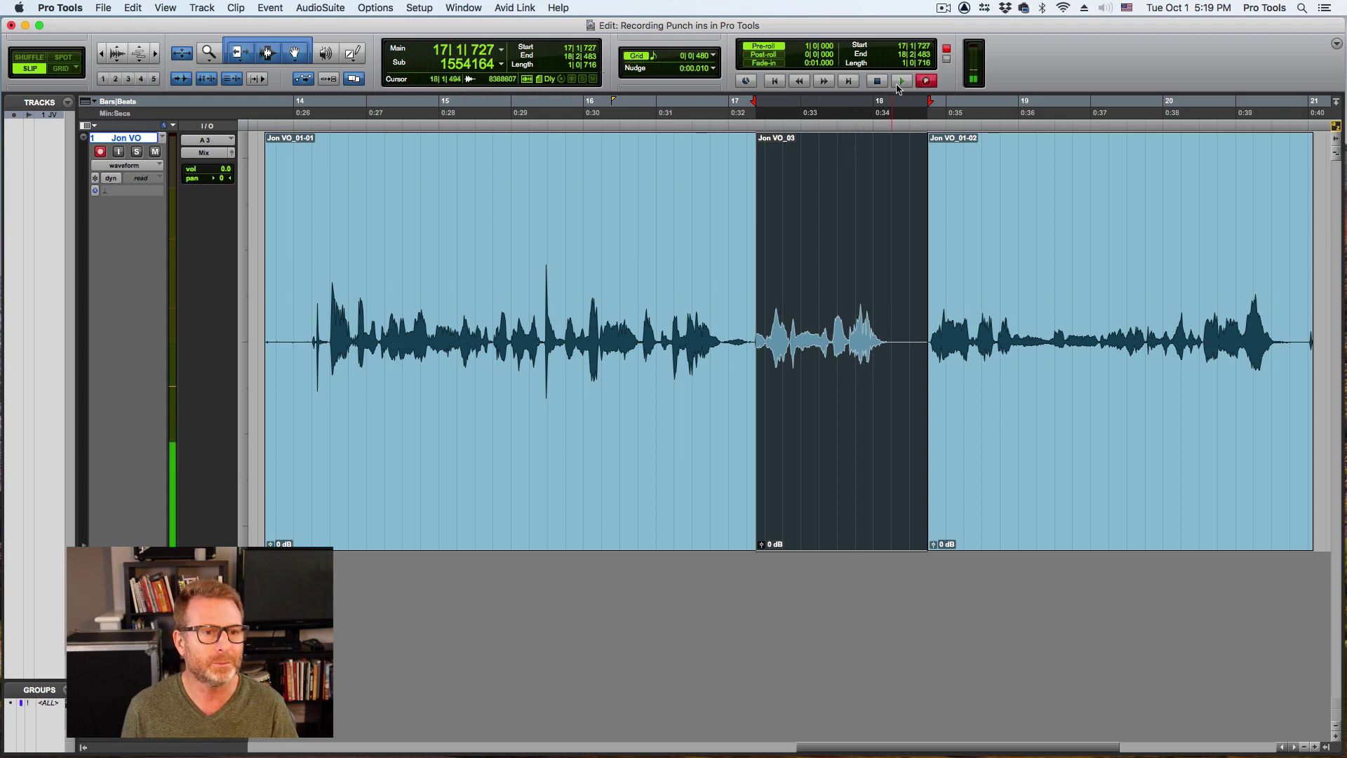
# Punch in a new QuickPunch take, Jon VO_04-01, over 17|1|727–18|2|483.
pyautogui.click(904, 83)
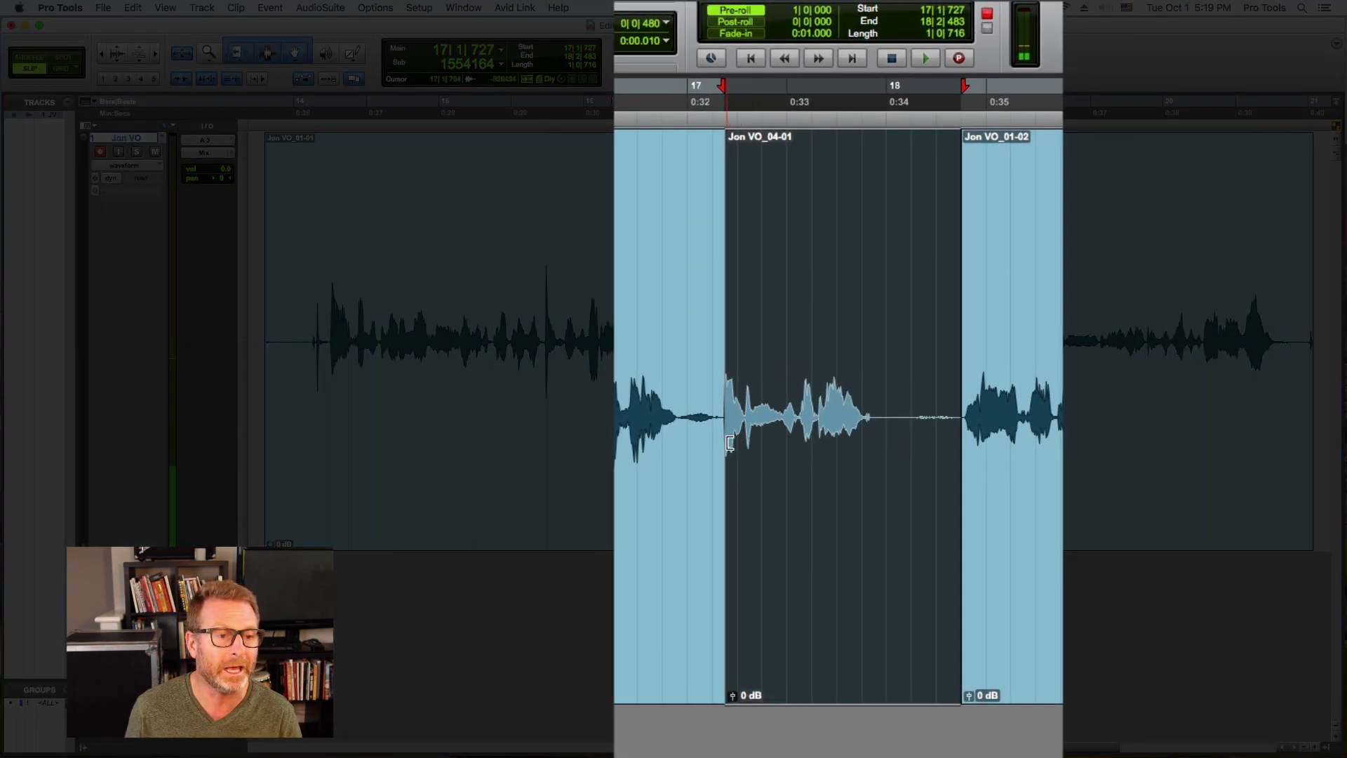
# Trim Jon VO_04-01's end, slide it later, and extend its start to reveal earlier dialogue.
pyautogui.moveTo(956, 437); pyautogui.dragTo(878, 445)
pyautogui.moveTo(815, 499); pyautogui.dragTo(883, 500)
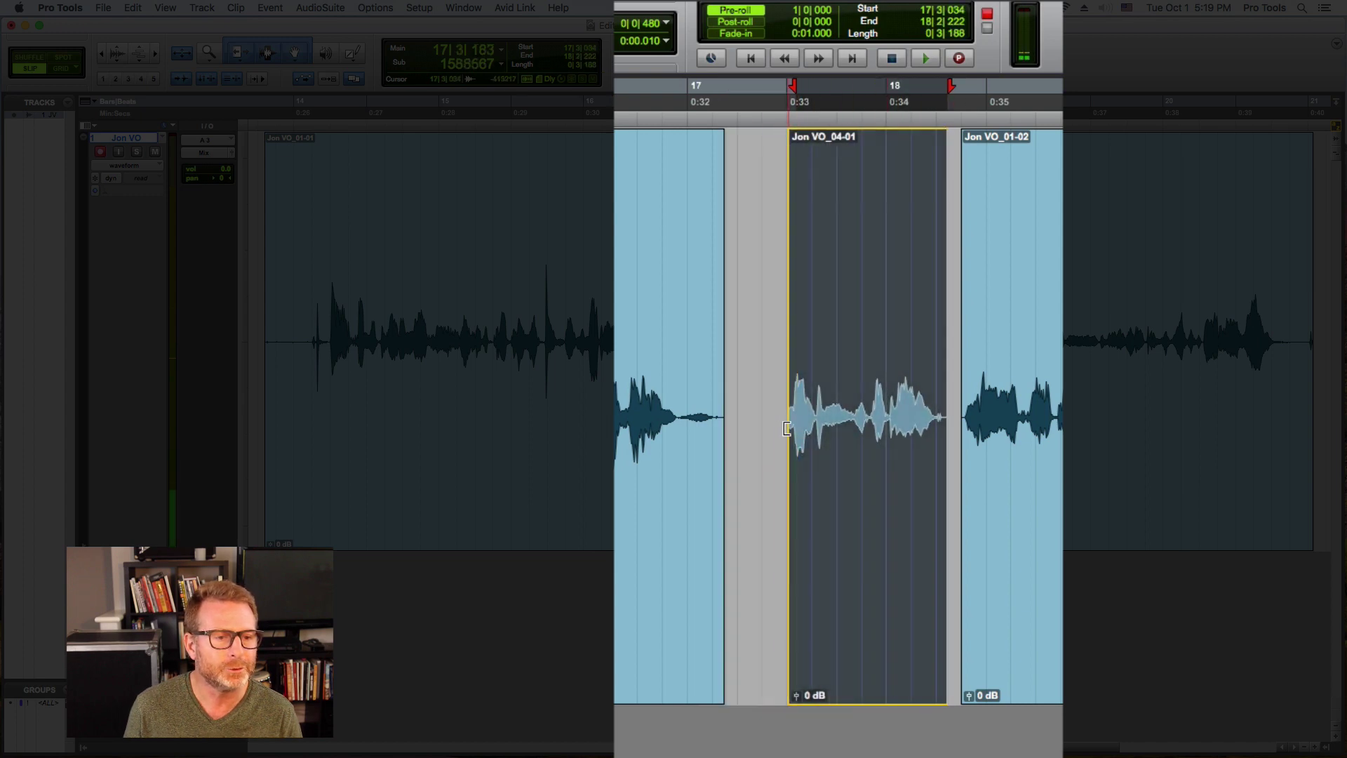
pyautogui.moveTo(786, 429); pyautogui.dragTo(750, 441)
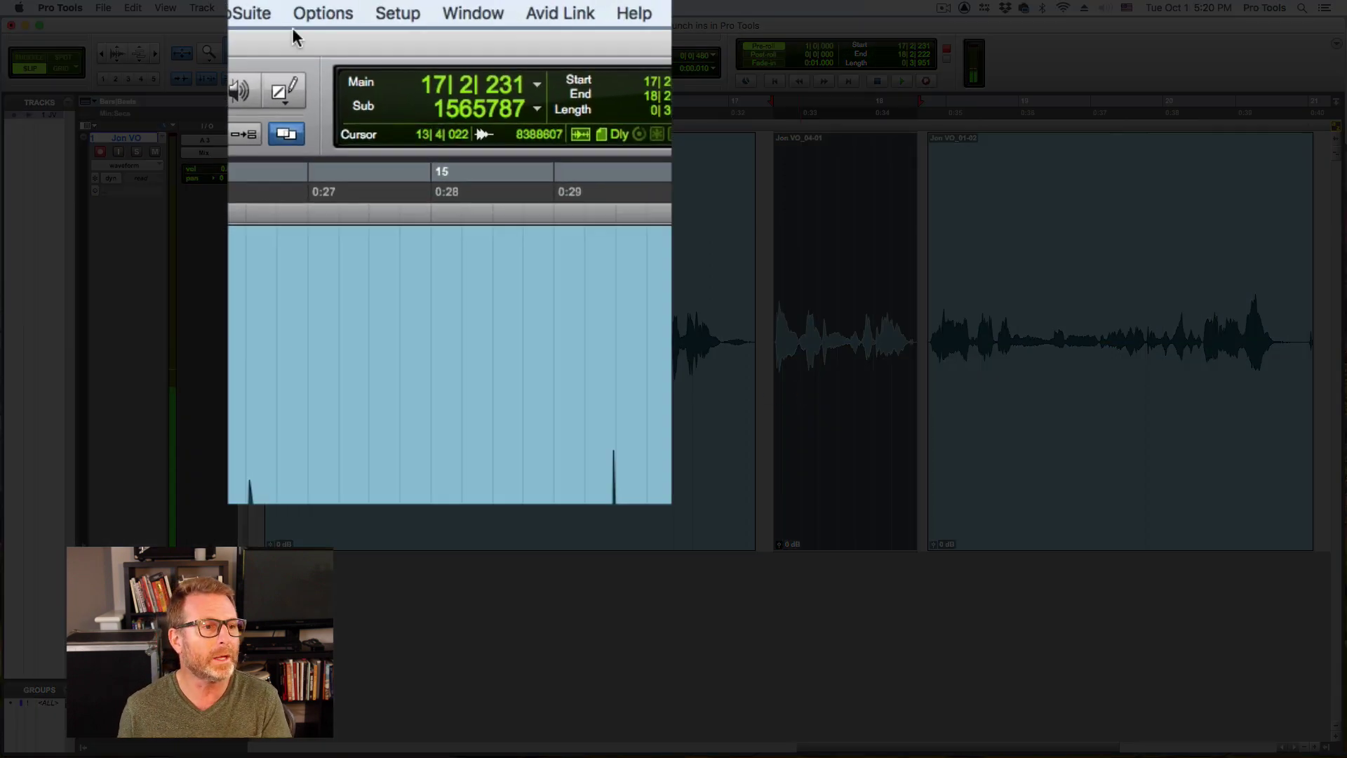
# Trim out both edges of Jon VO_04-01 to include the early dialogue, nearly meeting Jon VO_01-01 and Jon VO_01-02.
pyautogui.click(327, 13)
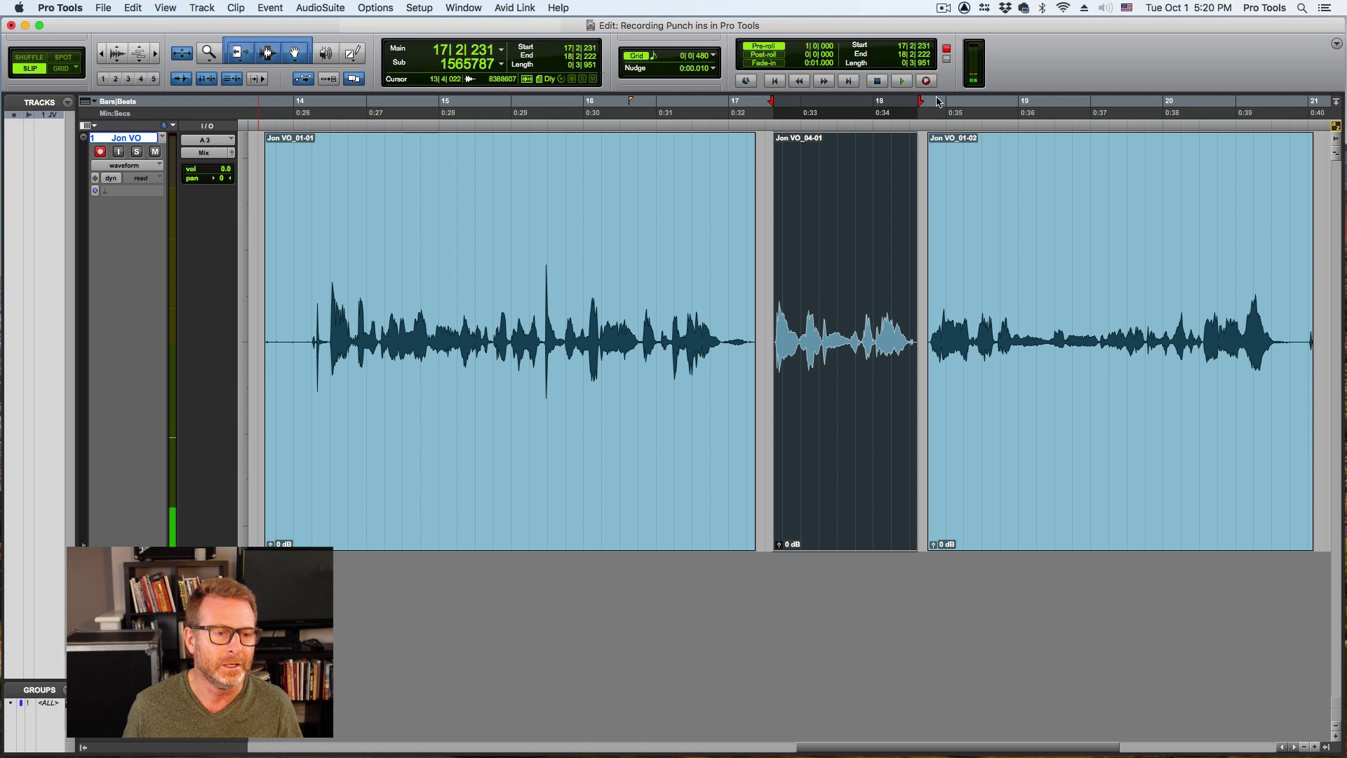
pyautogui.moveTo(775, 377); pyautogui.dragTo(763, 377)
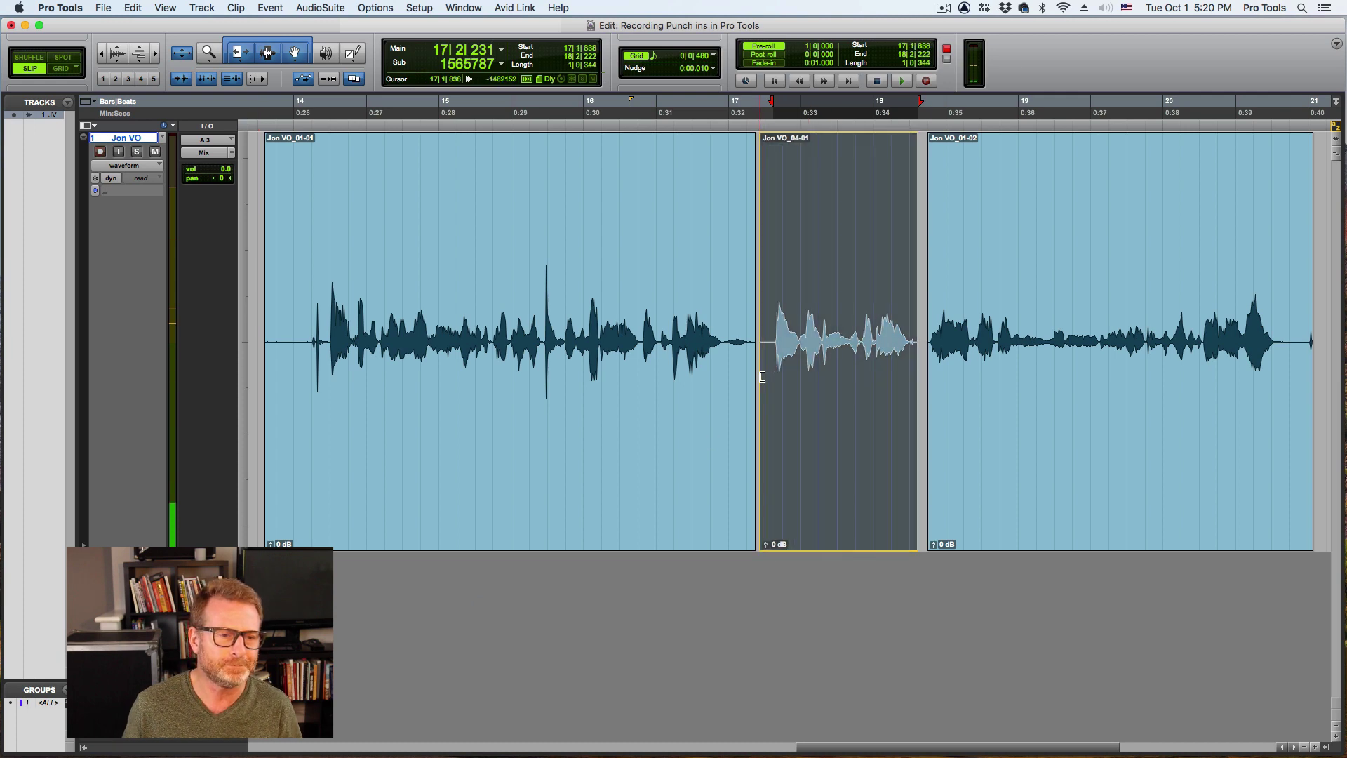
pyautogui.moveTo(917, 365); pyautogui.dragTo(925, 368)
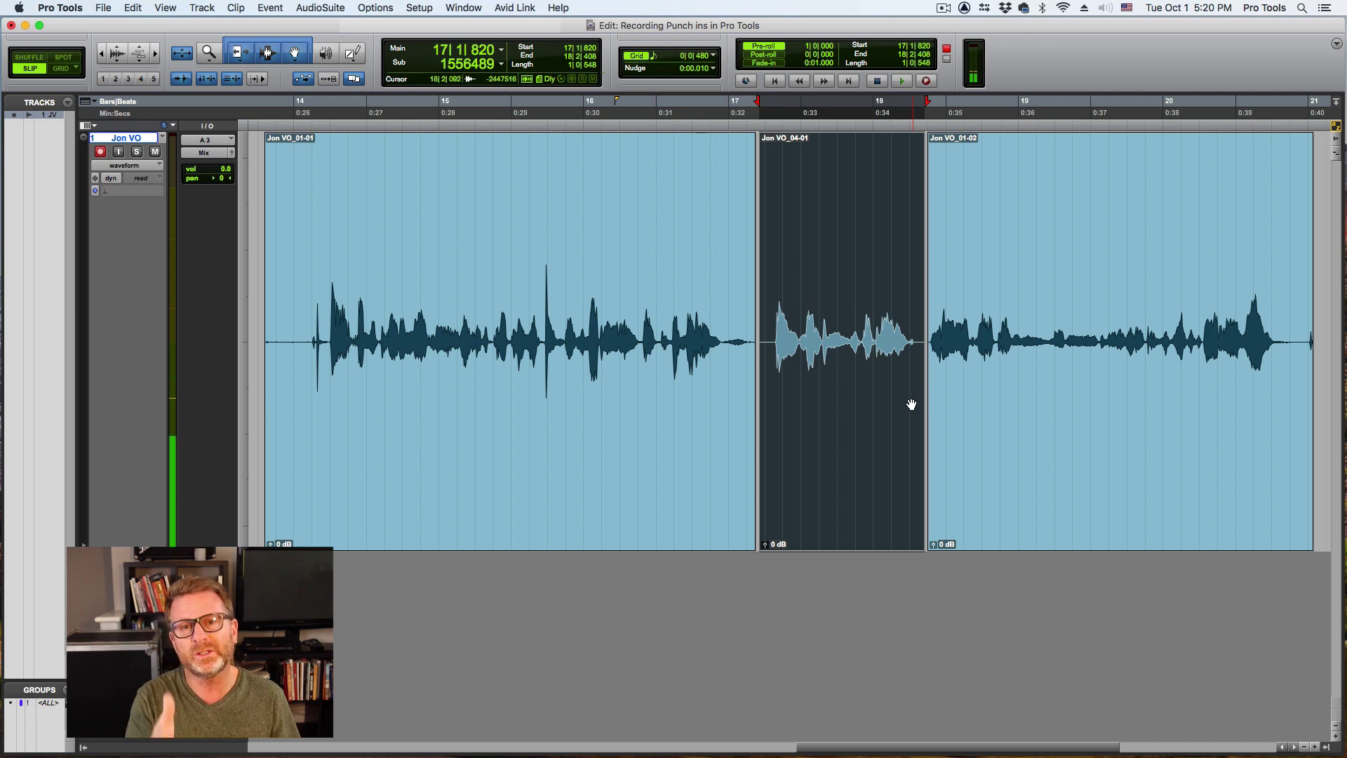